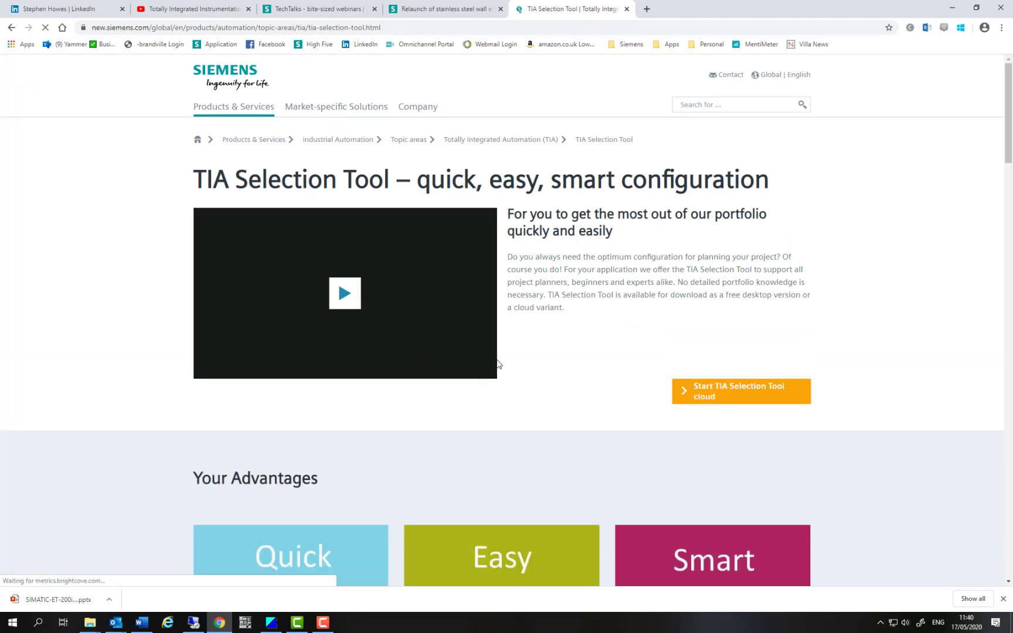
Look through the TIA Selection Tool product page and start the cloud version of the tool.
scroll(498, 363, down, 5)
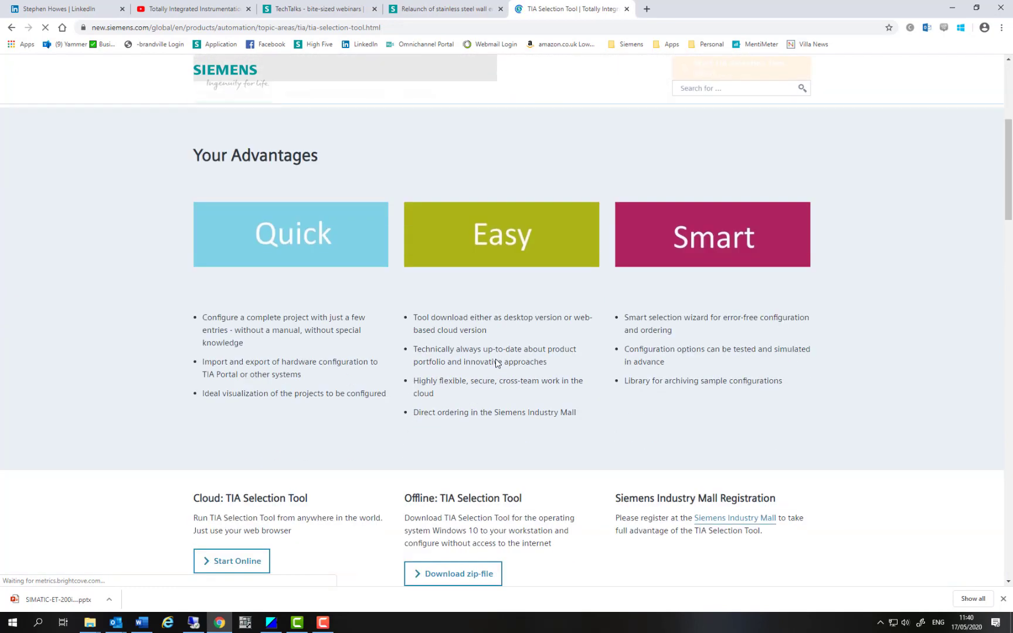
scroll(496, 363, down, 1)
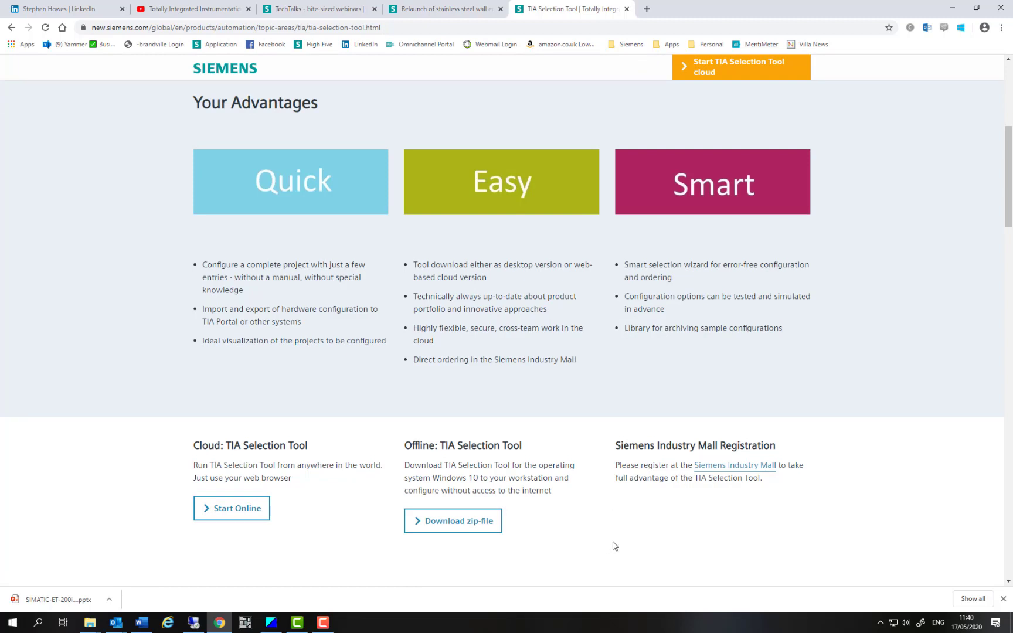
scroll(611, 544, up, 6)
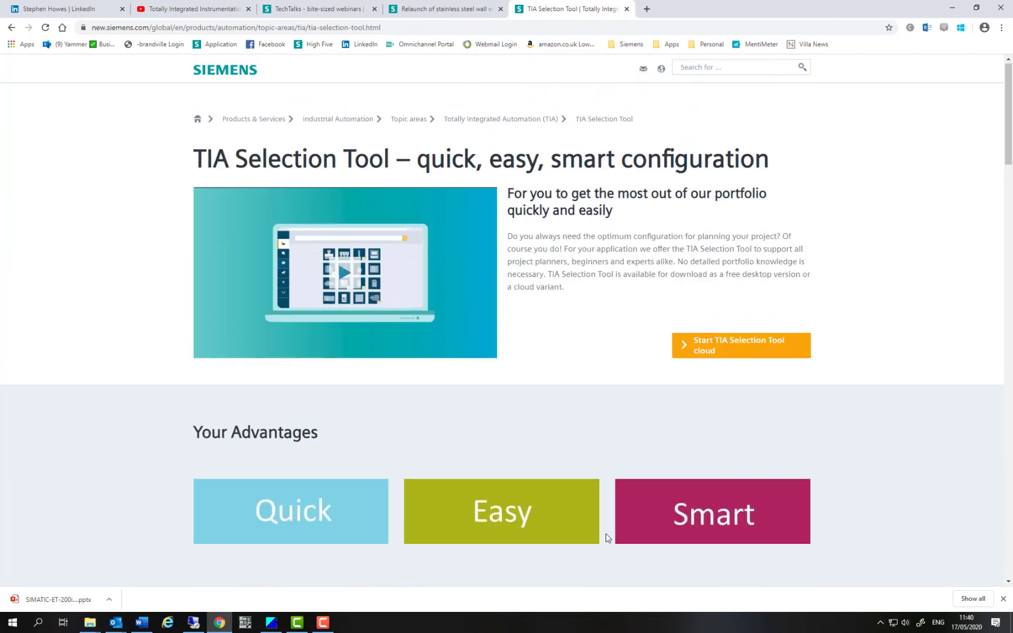
click(697, 377)
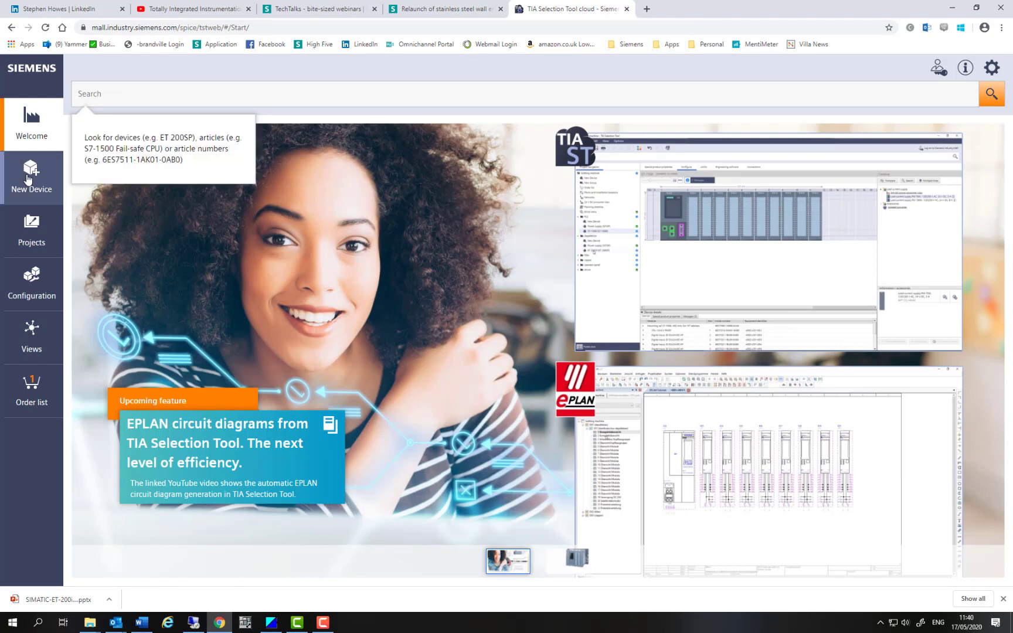
Add a new SIMATIC ET 200iSP device from the IO systems series to the project.
click(44, 194)
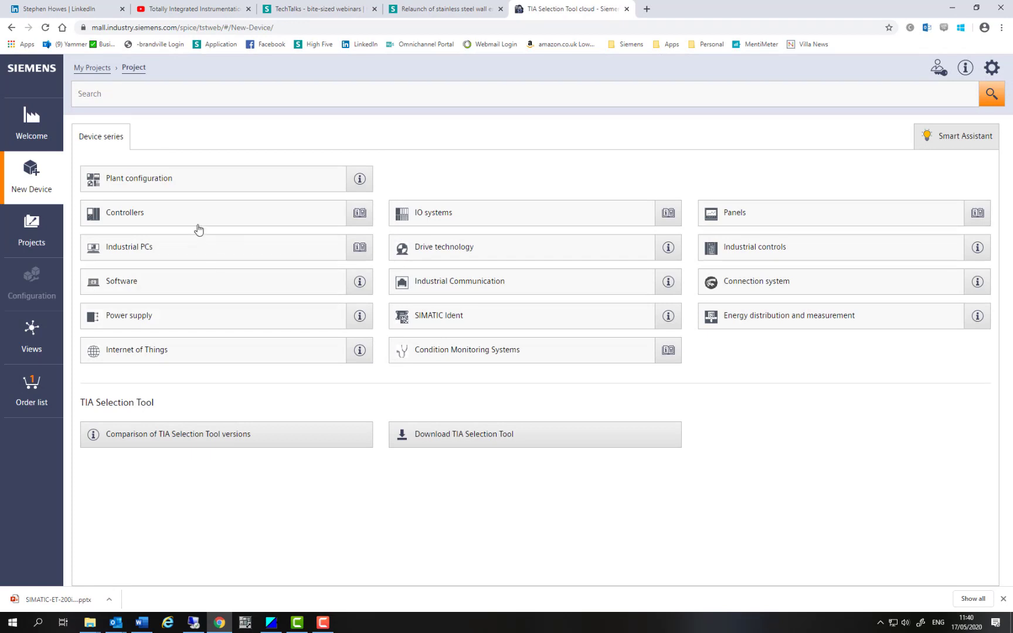
click(490, 220)
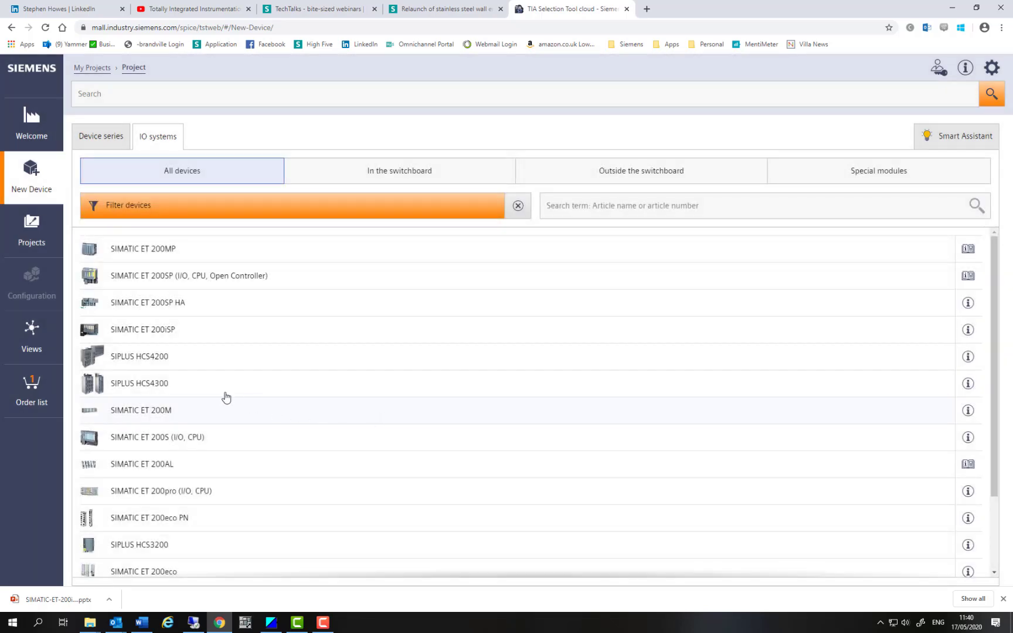
click(132, 332)
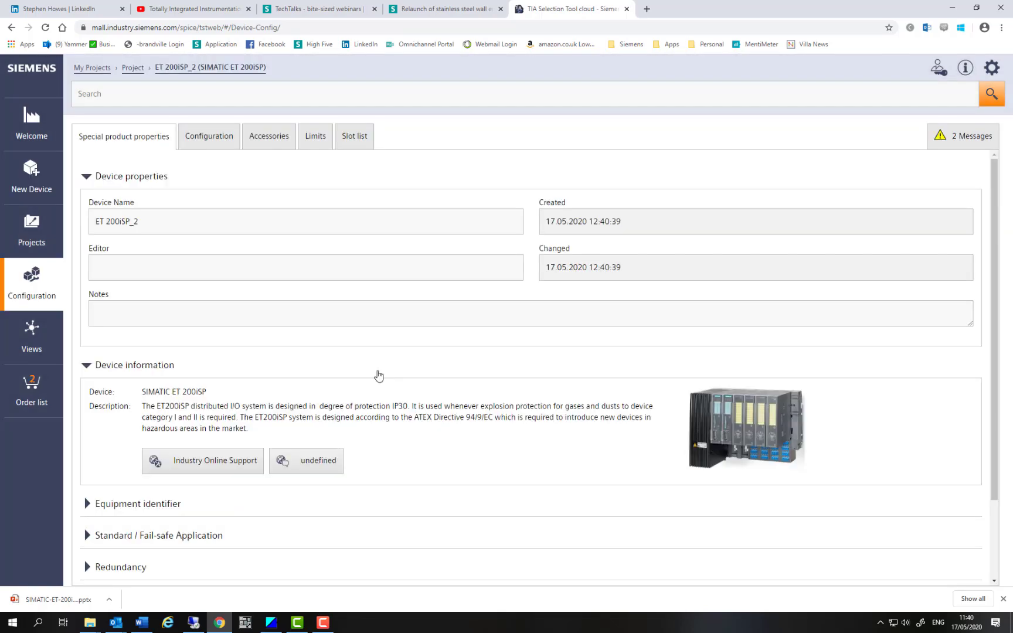
Review the ET 200iSP's special product properties, including equipment identifier, standard/fail-safe application and redundancy.
scroll(378, 376, down, 2)
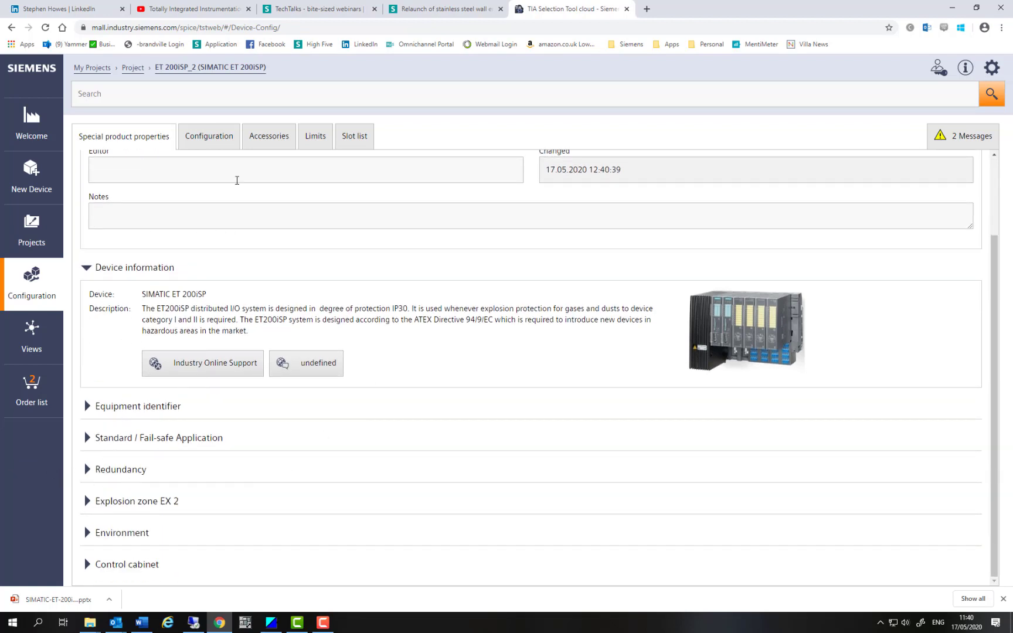
click(87, 406)
scroll(116, 491, down, 2)
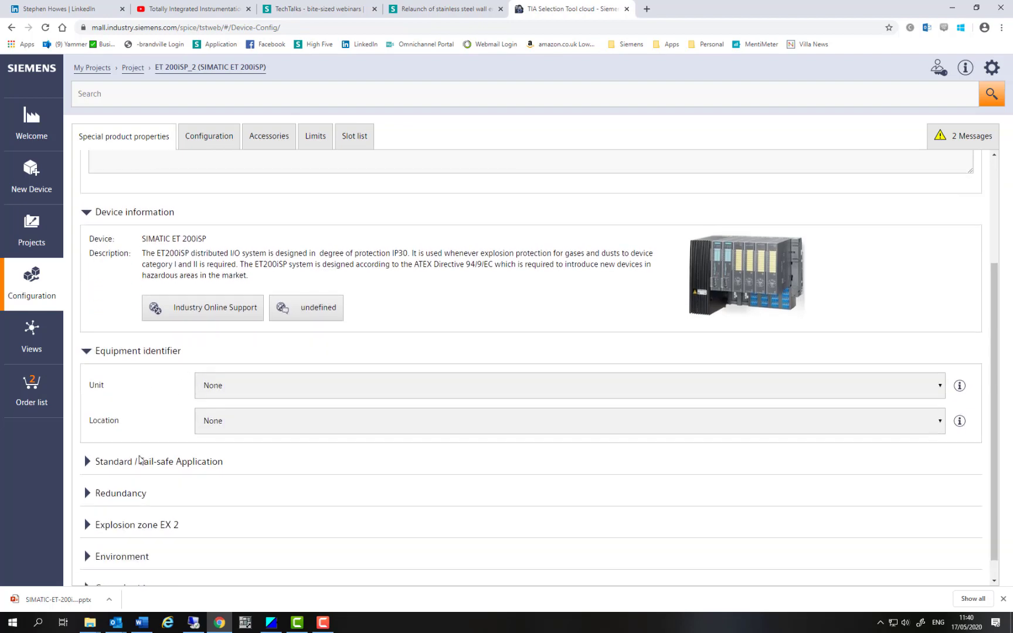
click(87, 437)
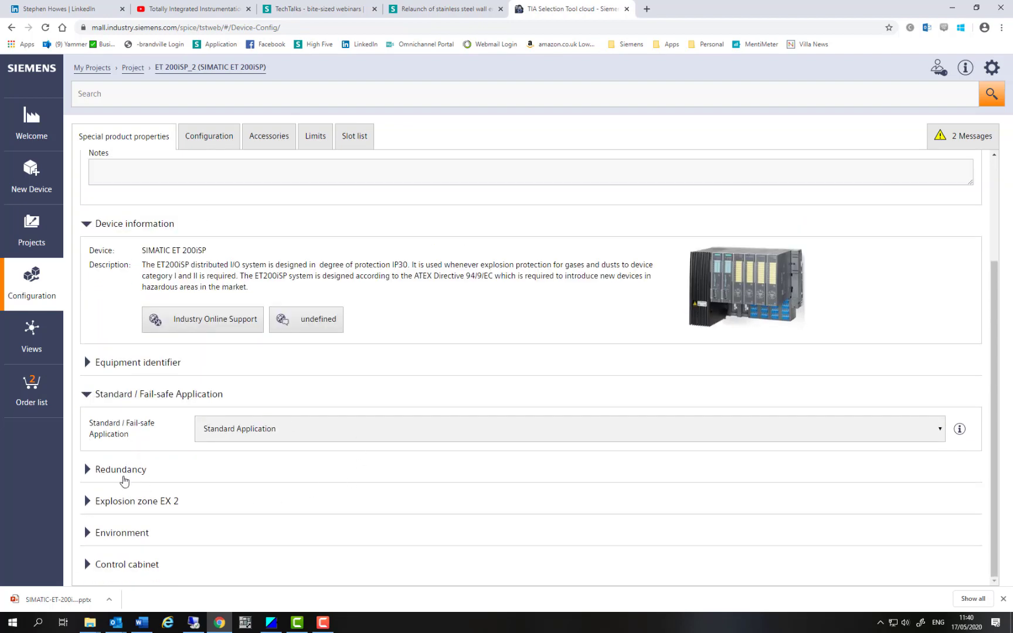
click(88, 469)
scroll(485, 530, up, 3)
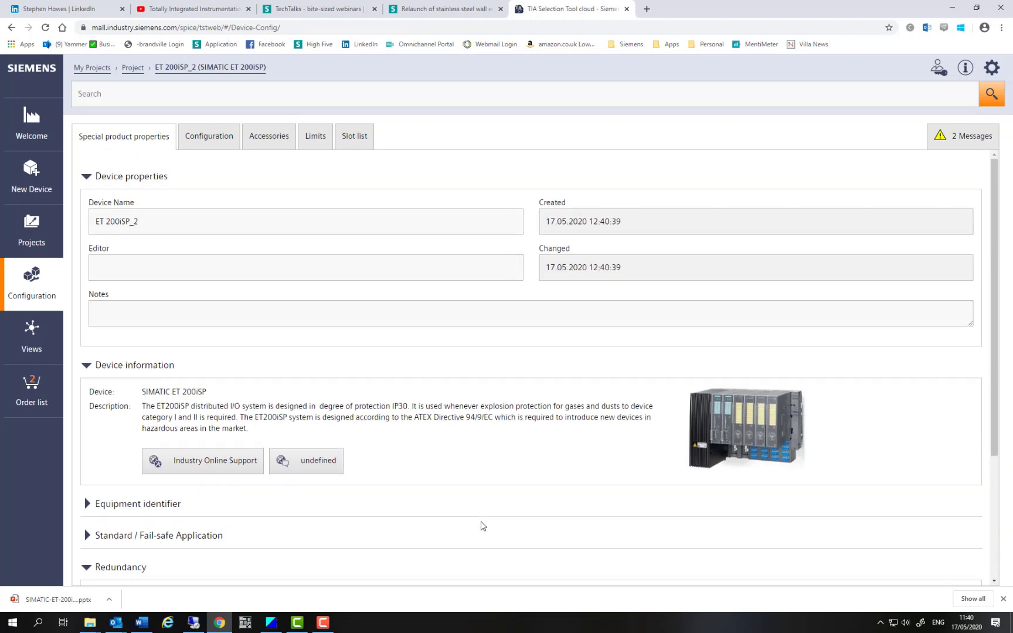
Insert a Power supply (PS) 120/230V AC into slot 00 of the ET 200iSP rack.
click(208, 140)
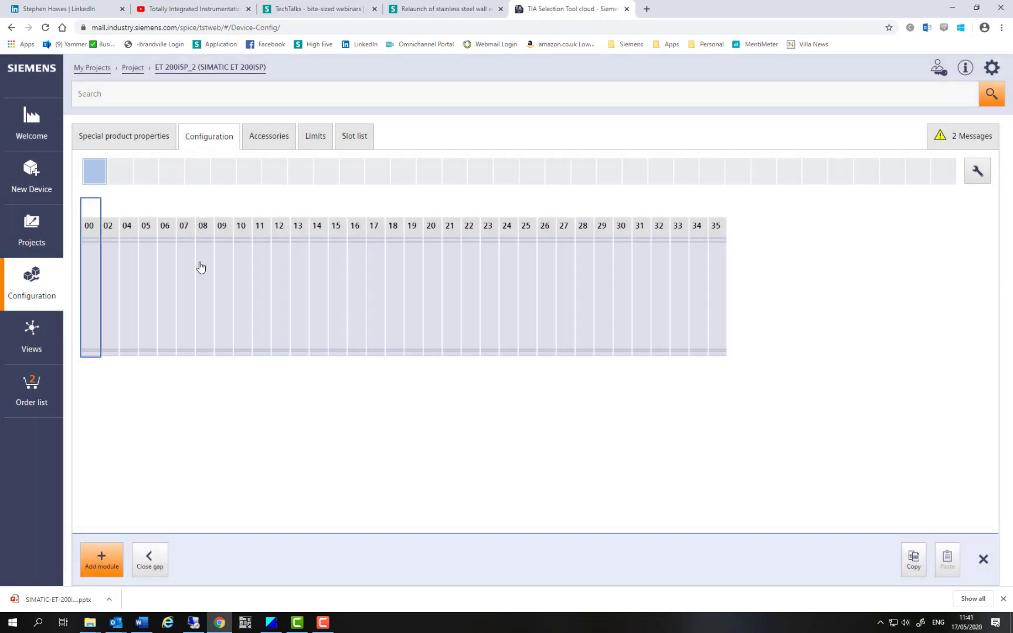
click(95, 280)
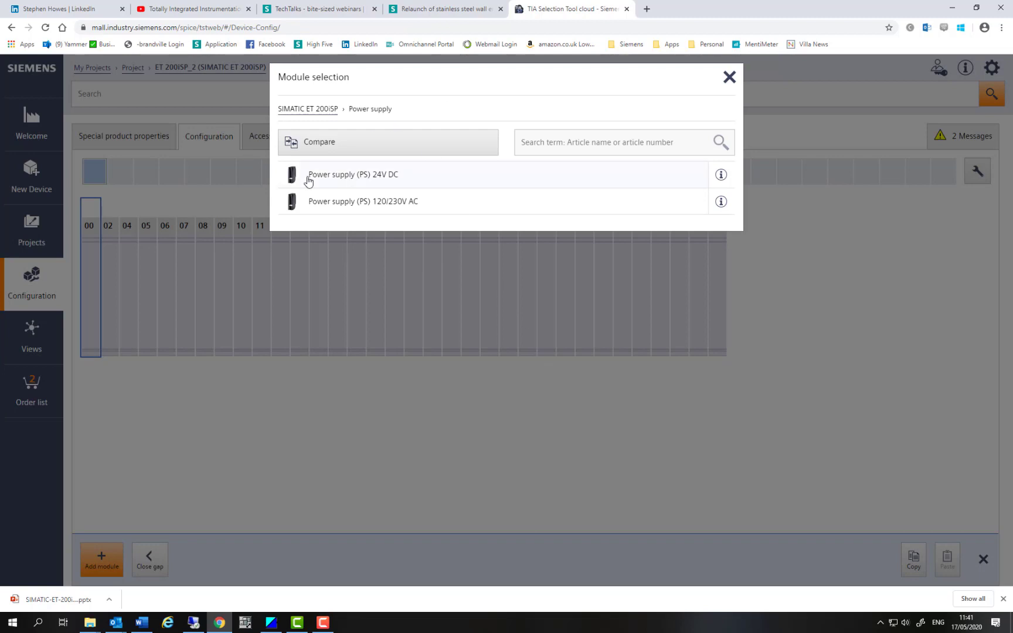
click(357, 206)
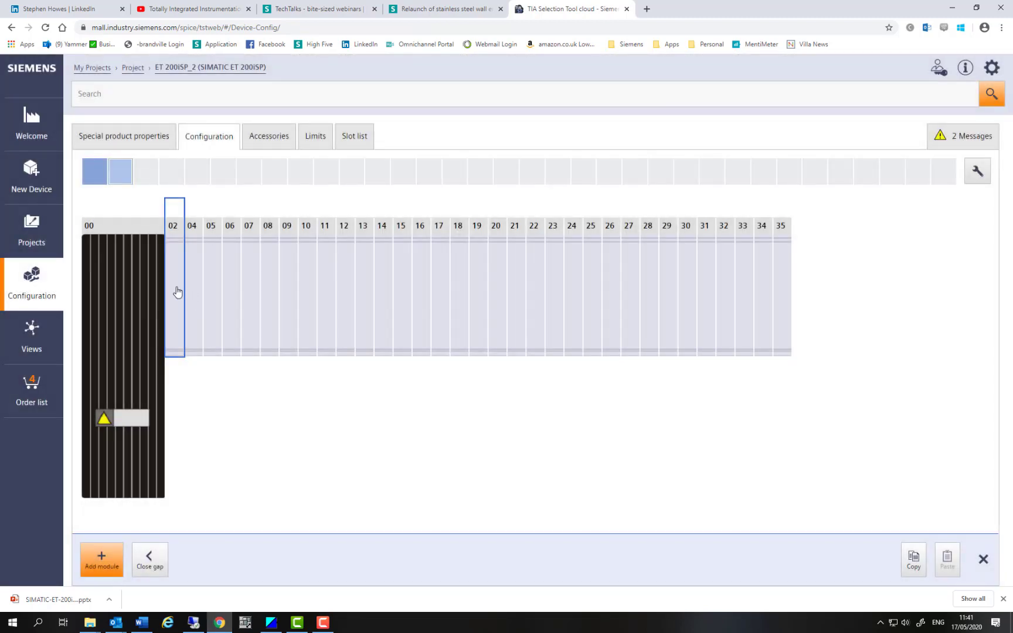
Insert one IM 152 PROFIBUS DP interface module into slot 02 with the TM-IM/EM terminal module using spring-loaded terminals.
click(177, 291)
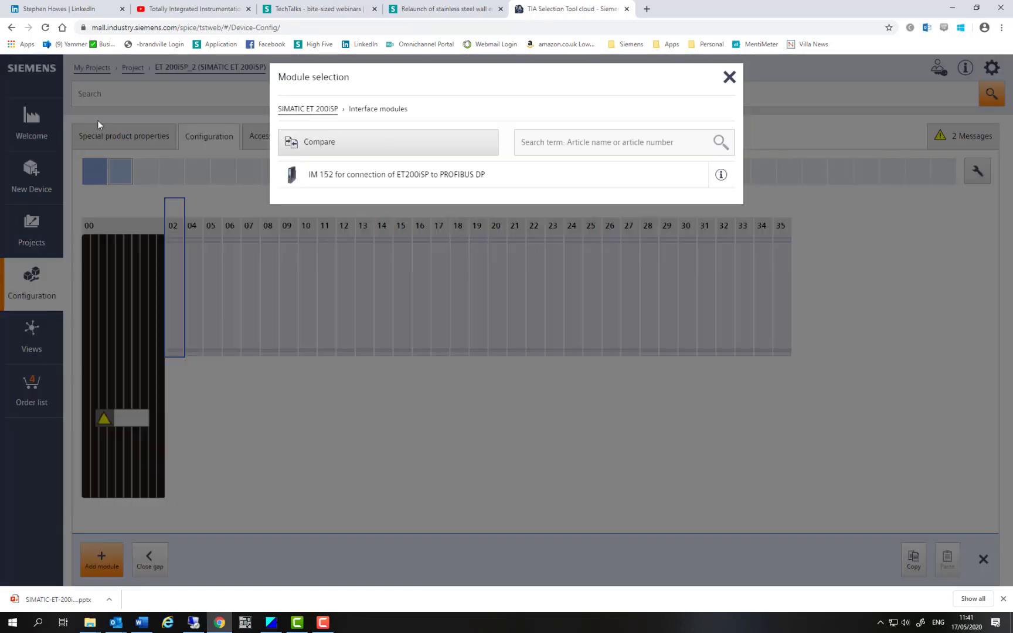
click(374, 174)
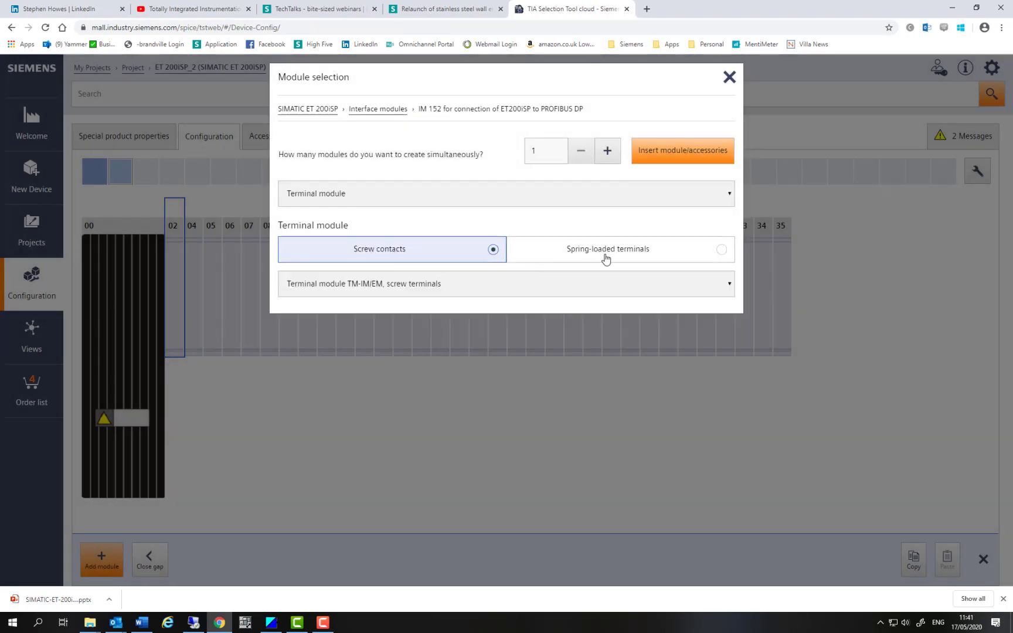
click(717, 251)
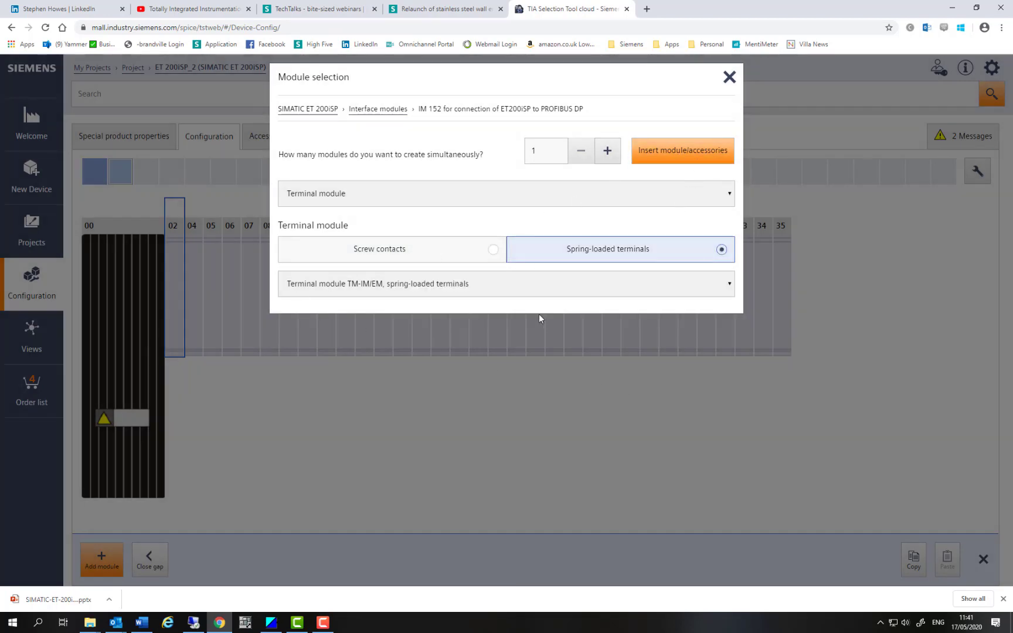
click(550, 285)
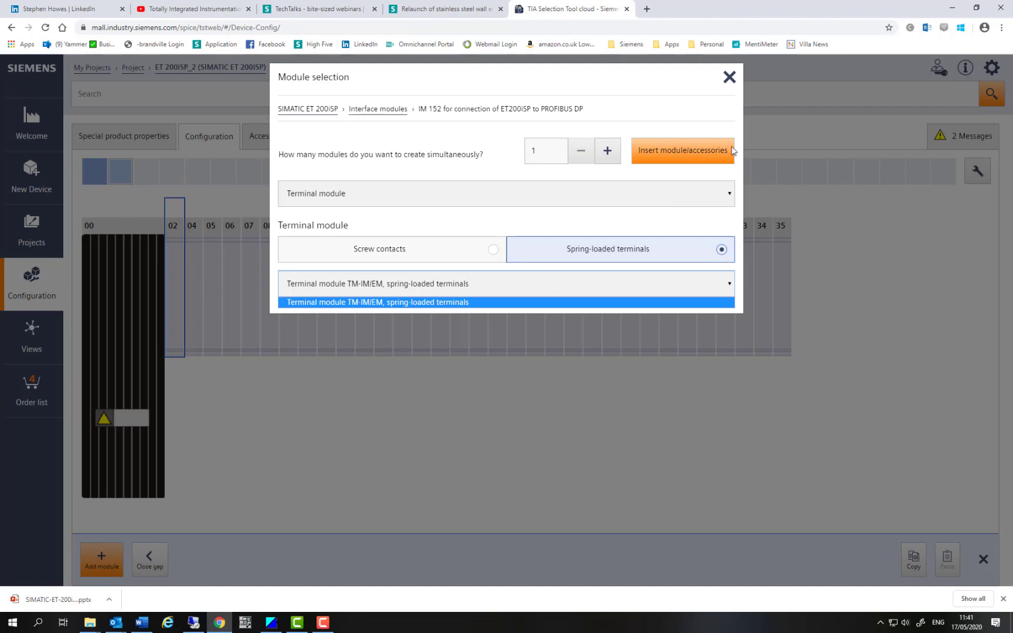
click(685, 151)
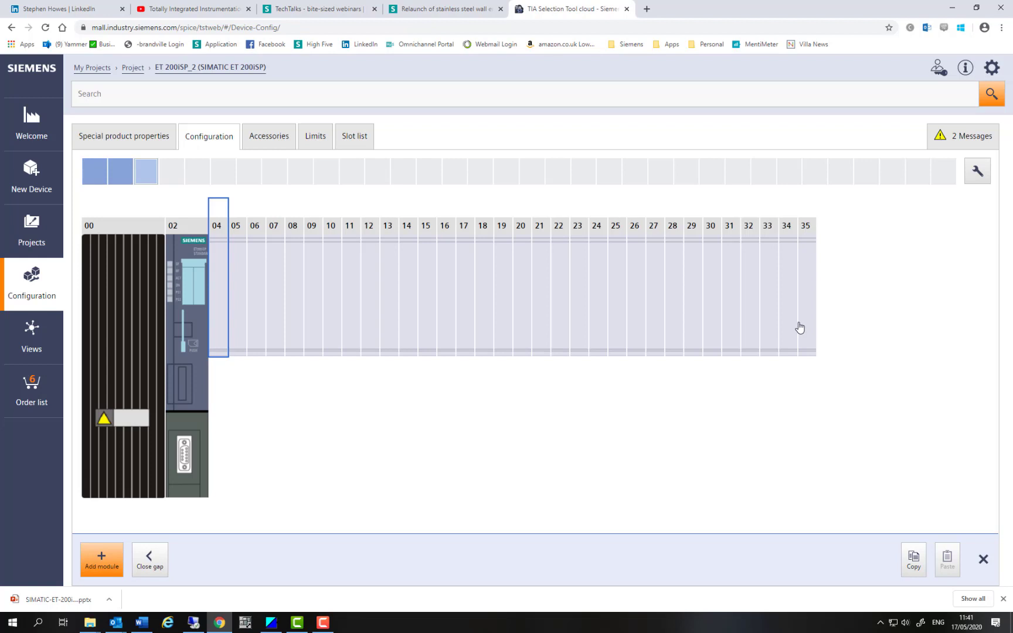
Add the 650x450x230 blue plastic enclosure with mounting for gas zones 1 and 2, with 5 rows cable M20, as an accessory.
click(267, 145)
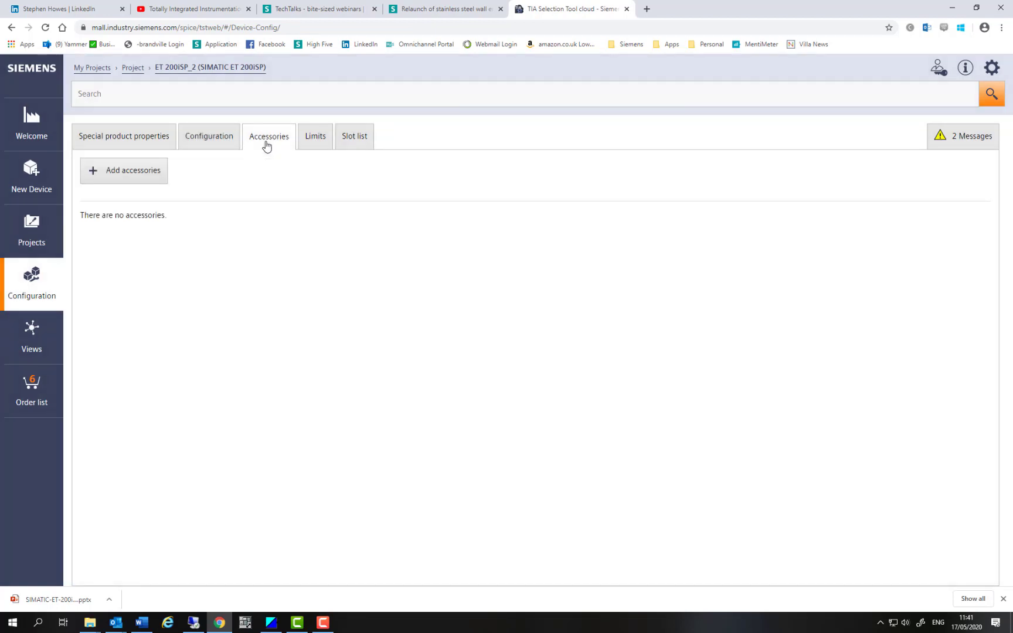
click(135, 179)
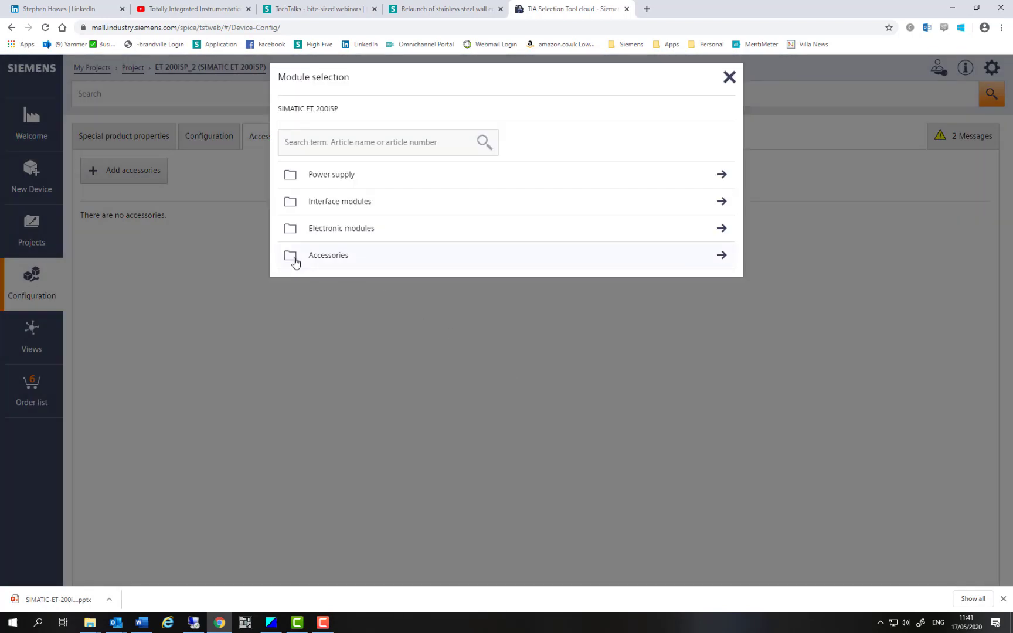
click(346, 261)
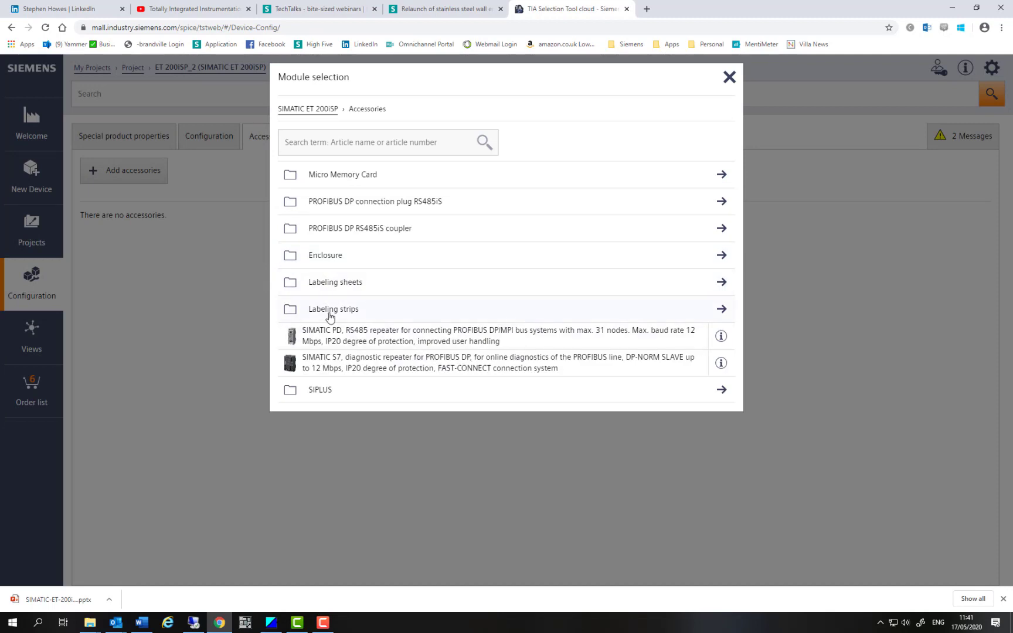
click(311, 257)
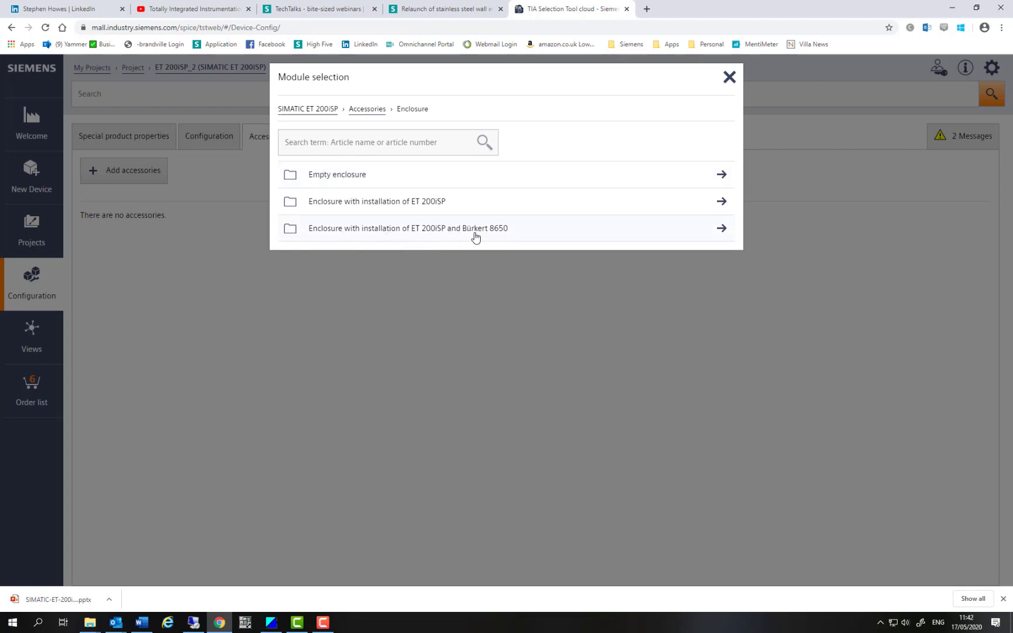
click(327, 206)
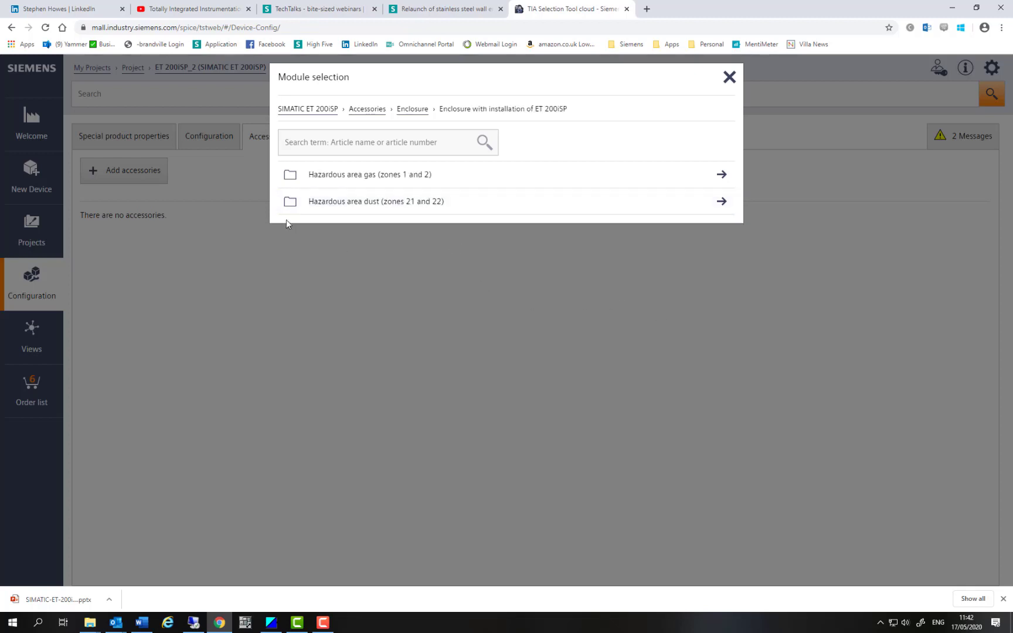
click(346, 179)
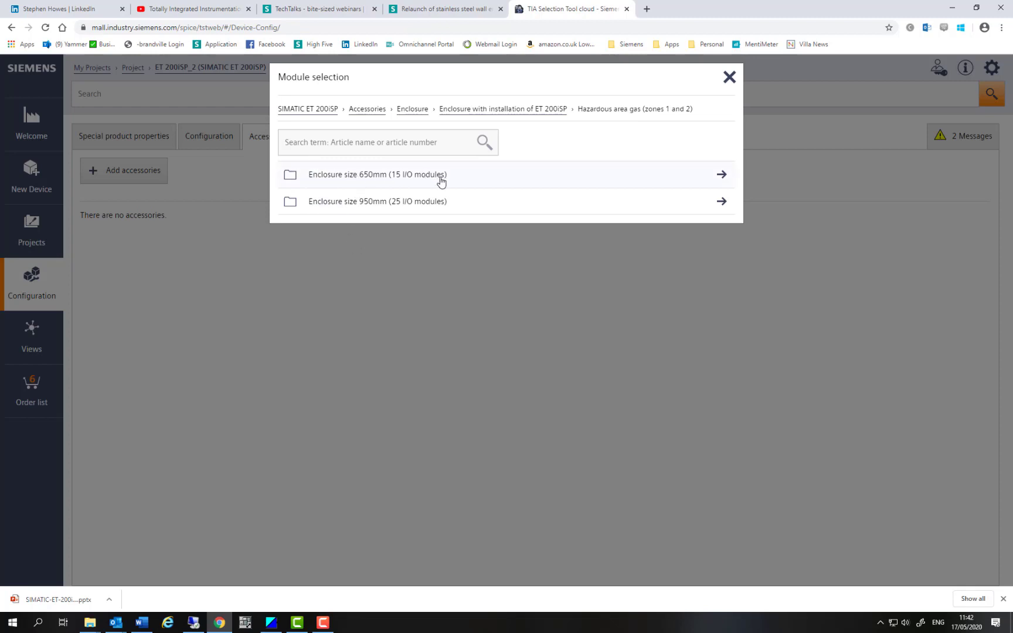
click(363, 183)
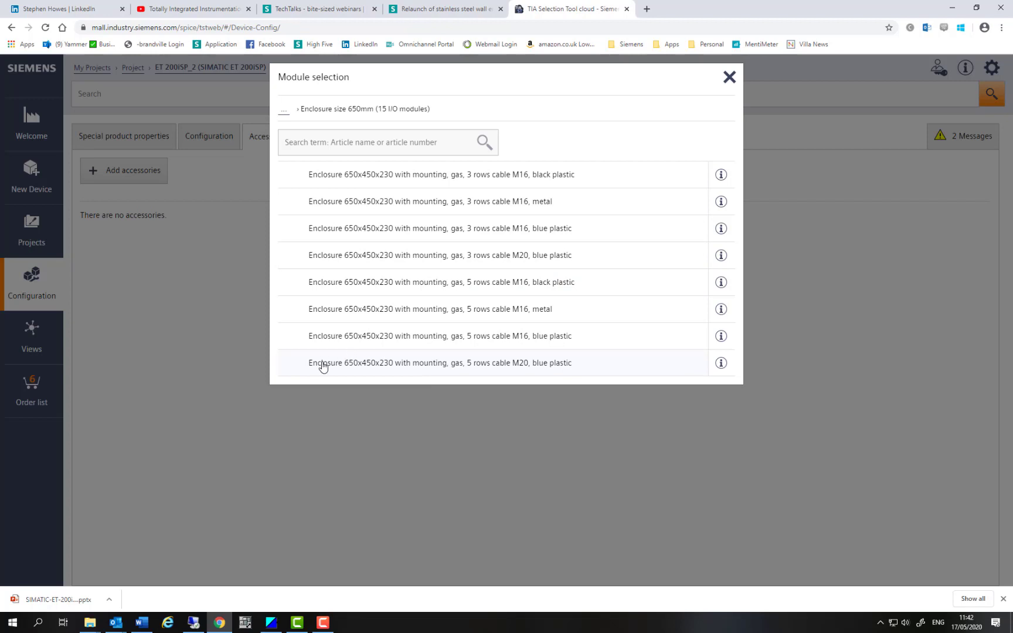
click(531, 367)
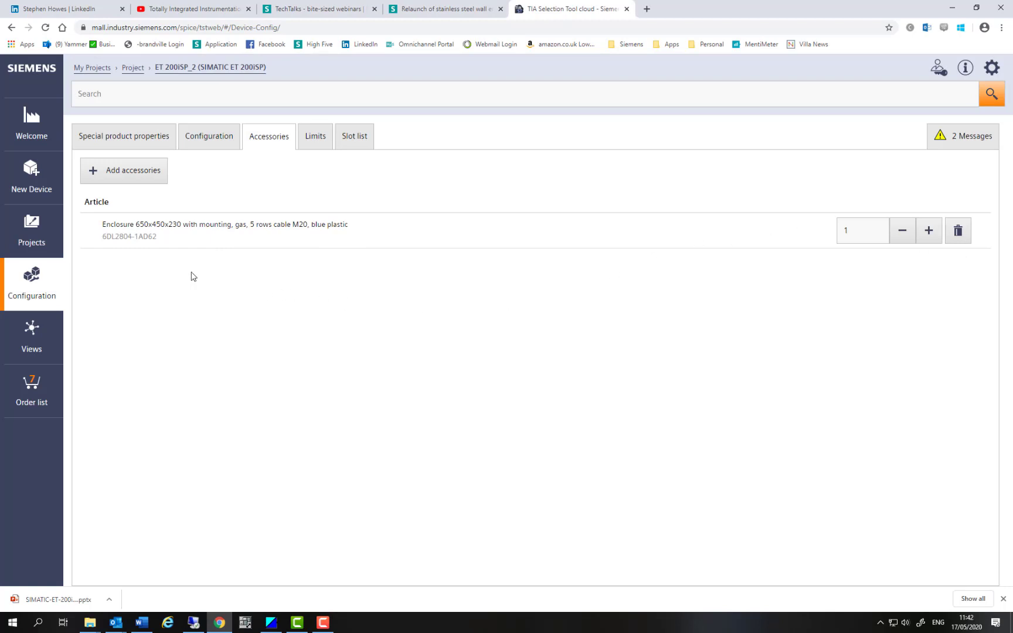
Insert six 4AI 2-wire transmitter HART electronic modules with screw-contact terminal modules, starting at slot 04.
click(211, 145)
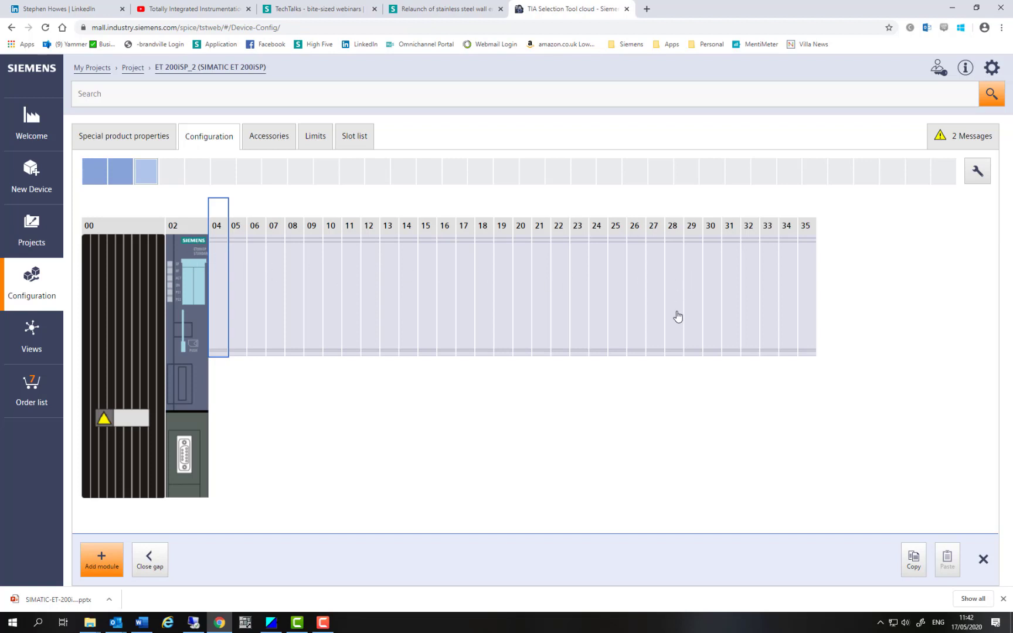
click(220, 265)
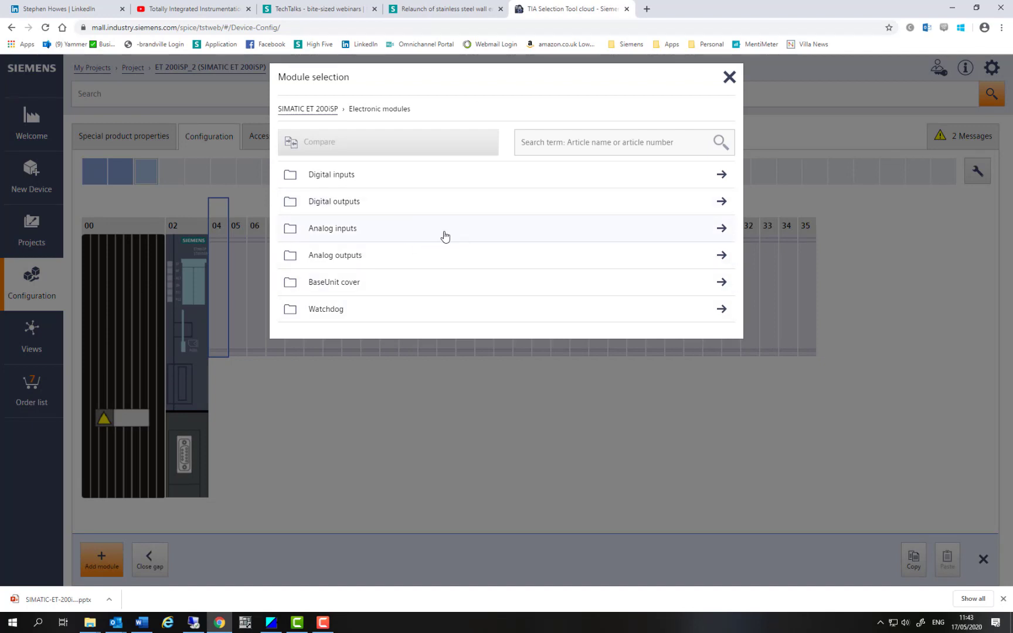
click(721, 228)
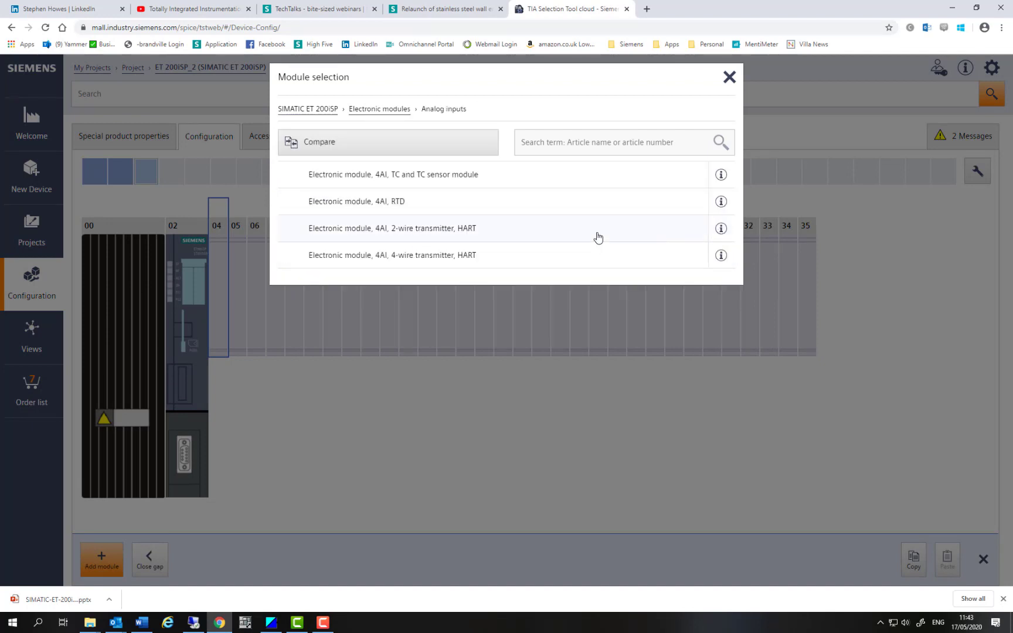
click(445, 232)
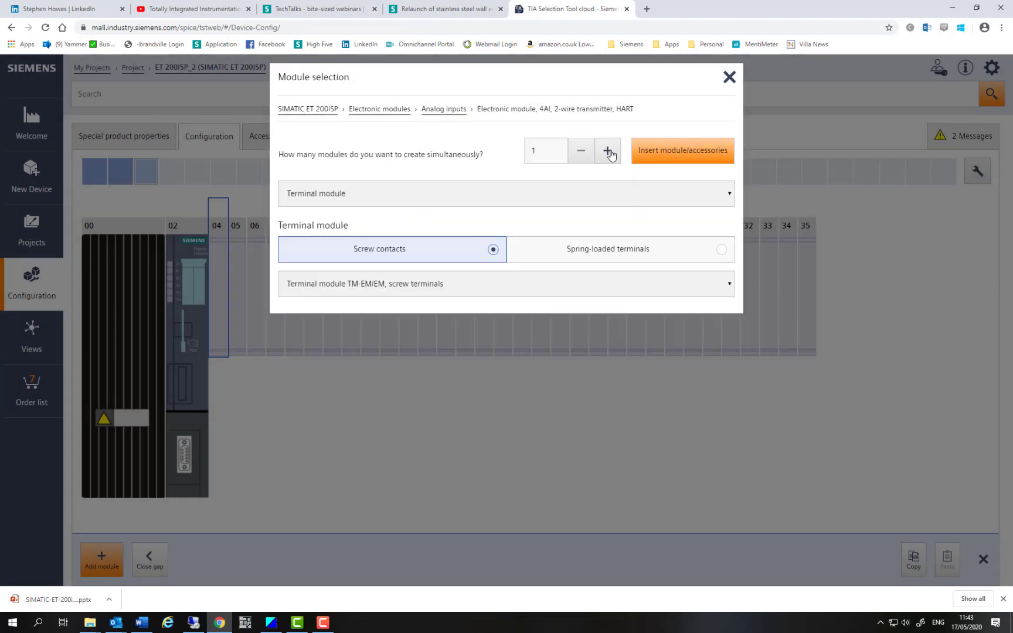
click(608, 151)
click(608, 152)
click(608, 152)
click(608, 152)
click(608, 152)
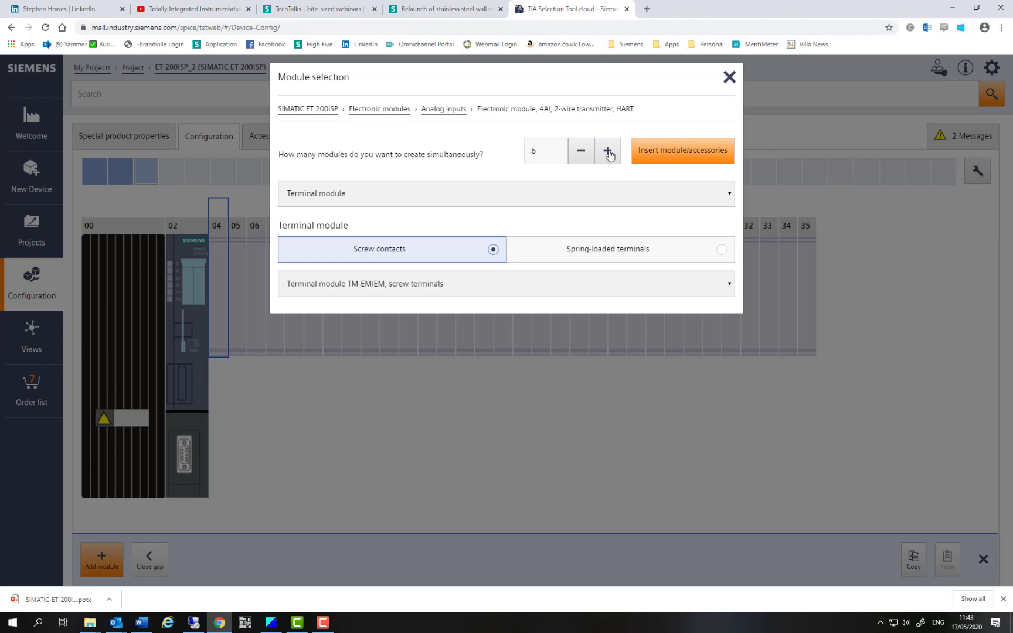
click(665, 152)
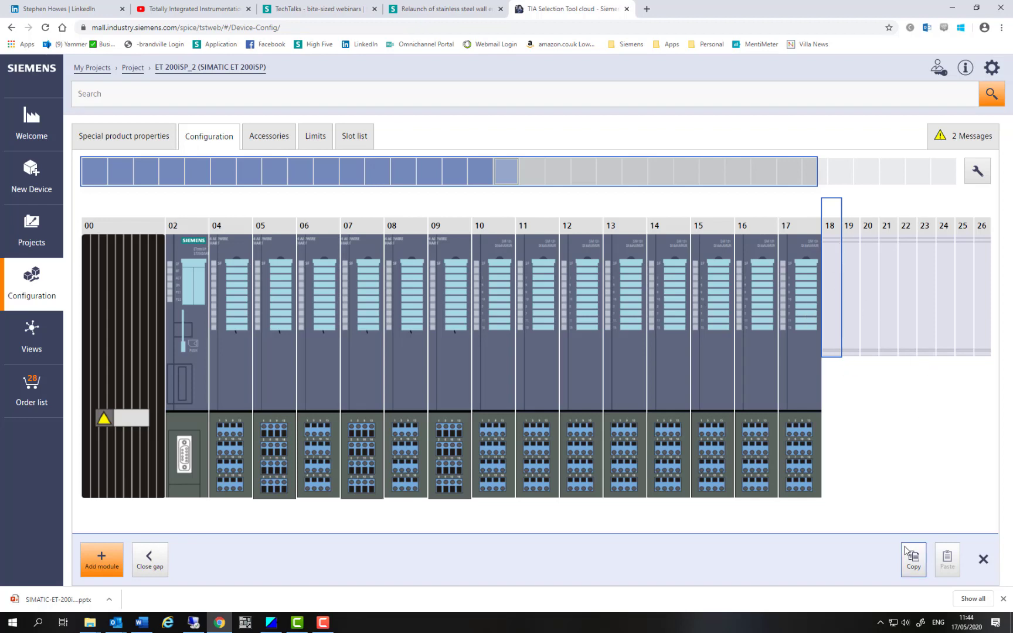
Choose the reserve module from the BaseUnit covers for slot 18.
click(828, 246)
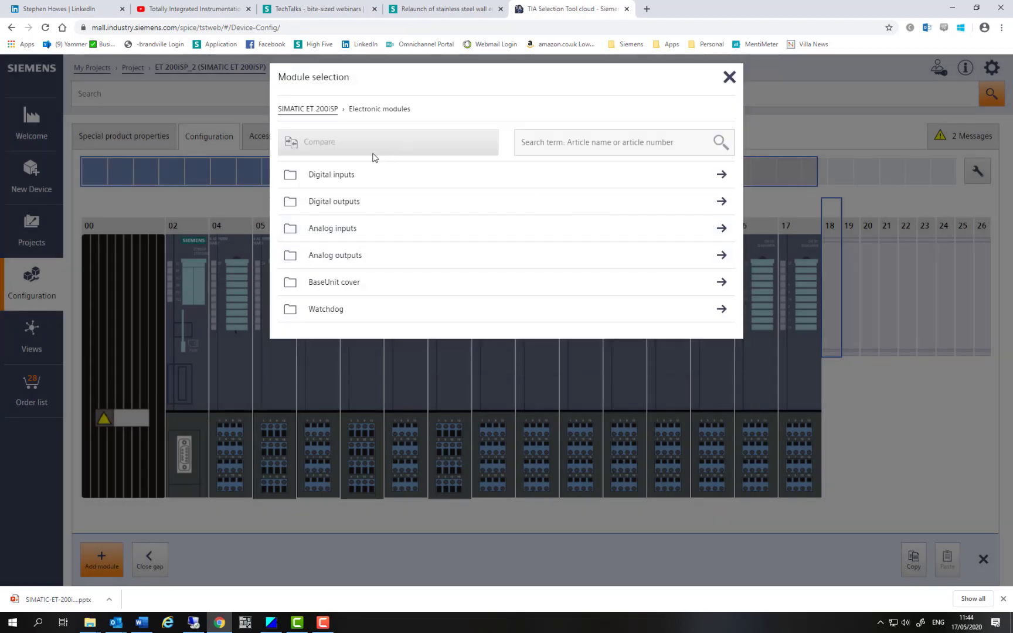
click(303, 290)
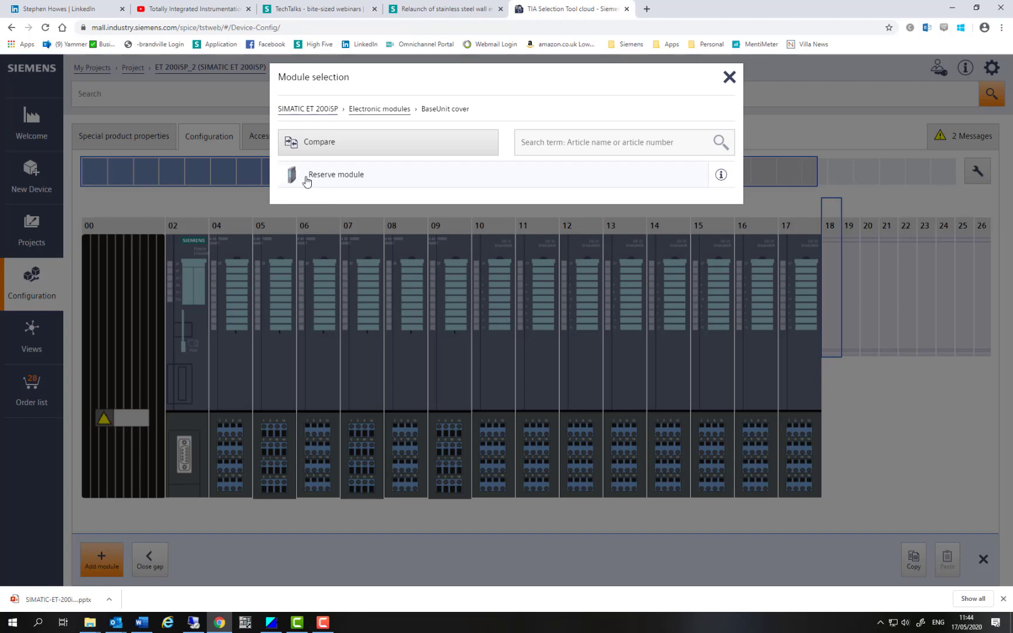
click(395, 183)
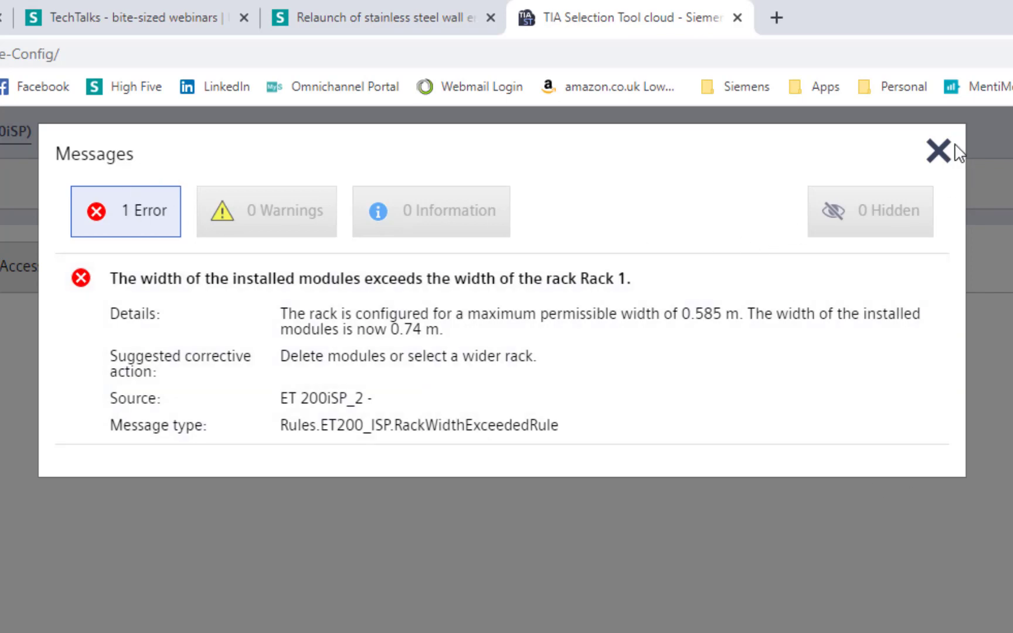
Close the rack width error message and return to the device's rack configuration.
click(938, 151)
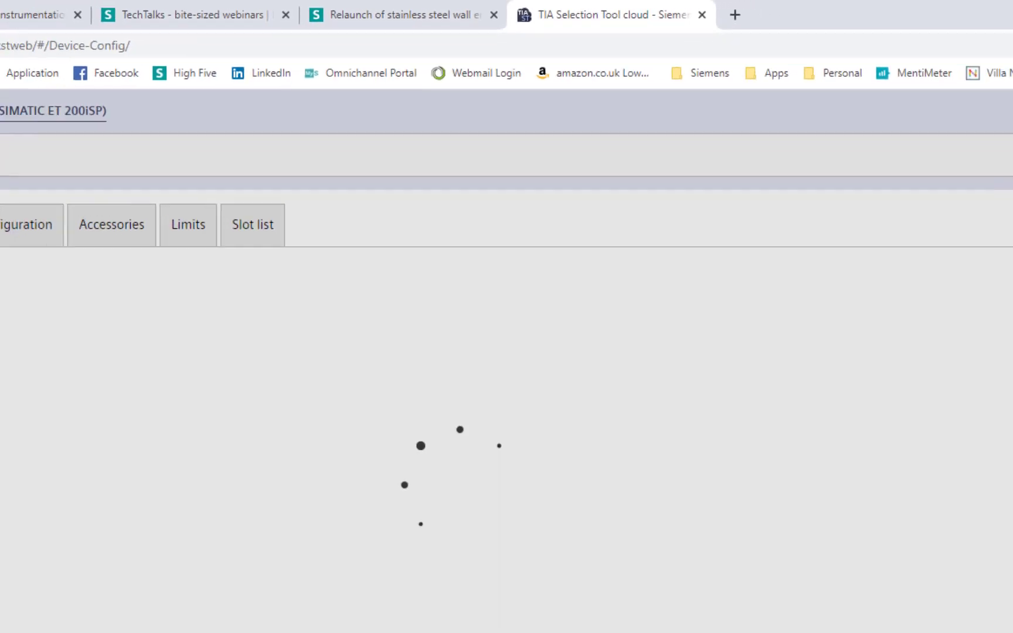
click(199, 141)
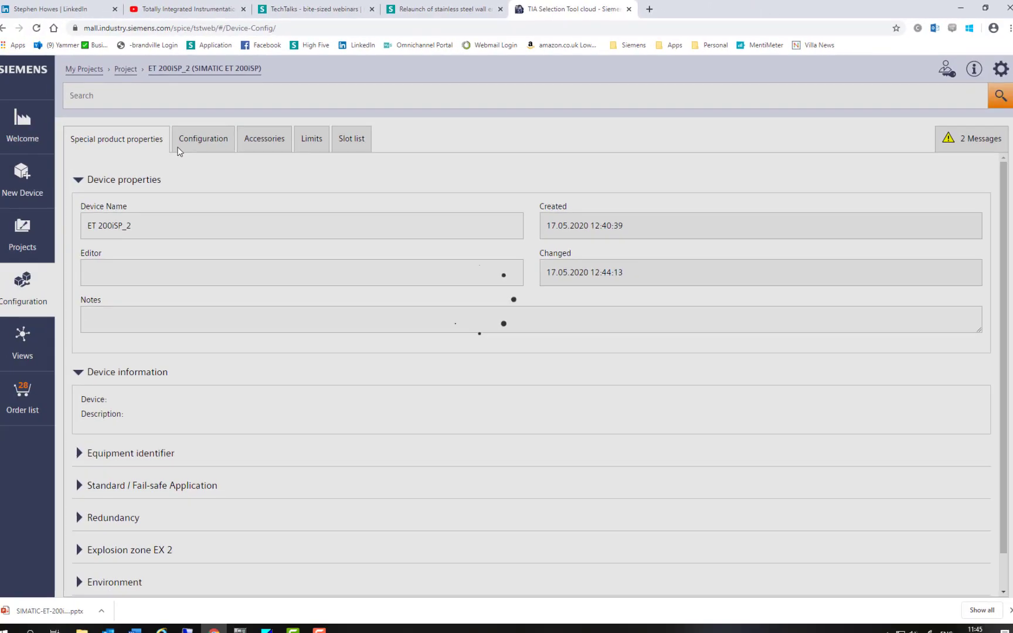